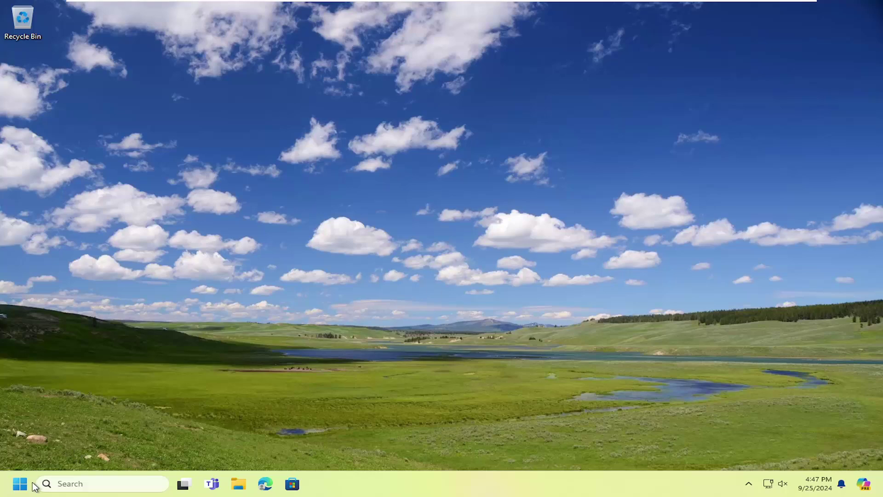
Launch Settings from a Start search and go to Privacy & security > Windows Security
click(20, 484)
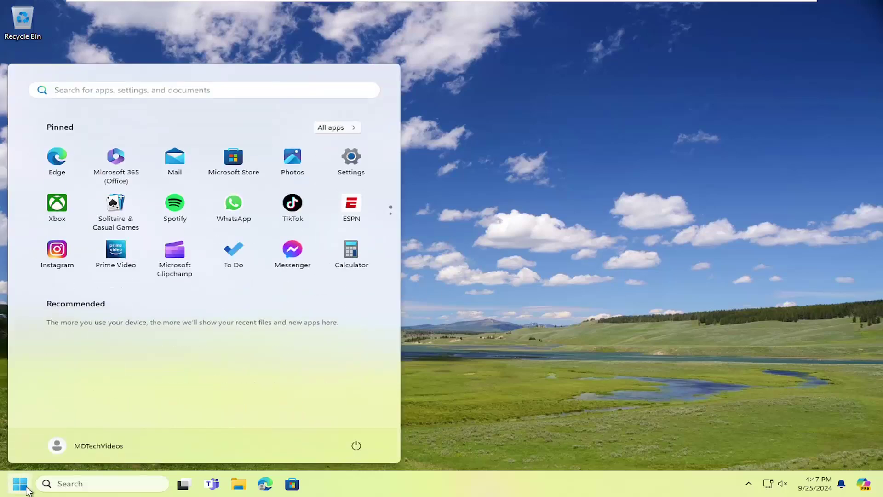
text(settings)
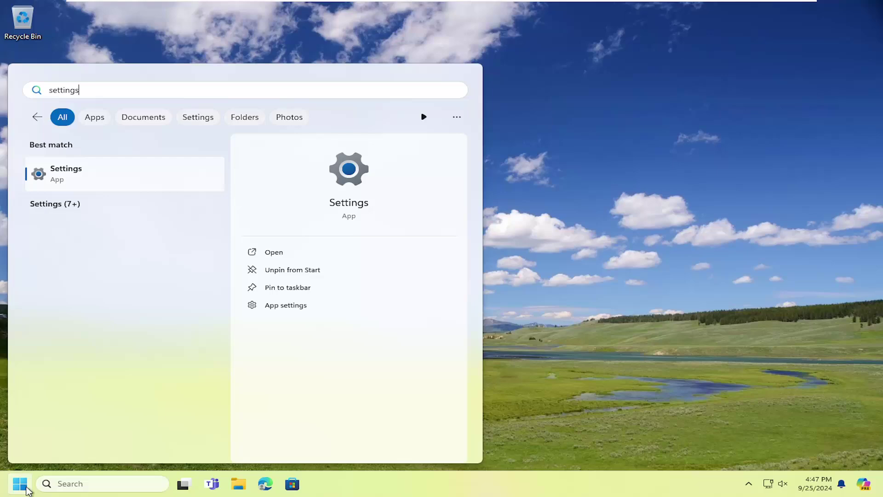
click(85, 175)
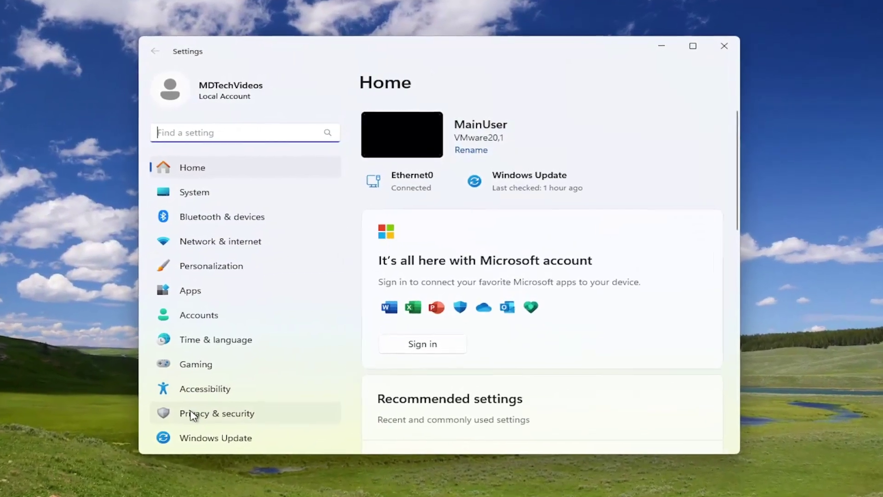
click(192, 416)
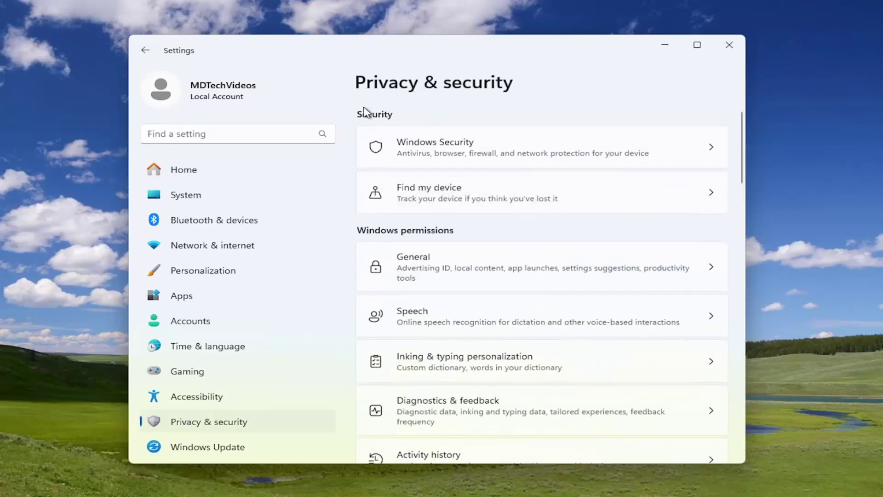
click(434, 148)
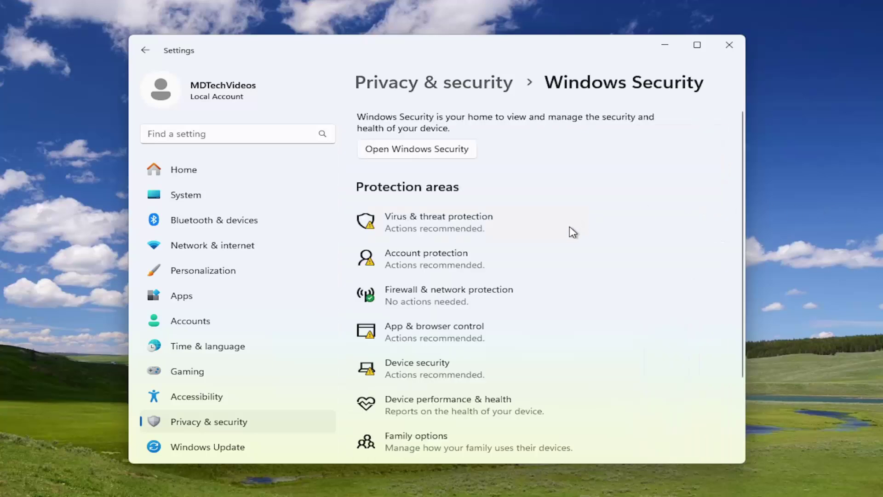
scroll(570, 230, down, 3)
scroll(570, 231, up, 3)
Open Device security and its Core isolation details page
click(407, 365)
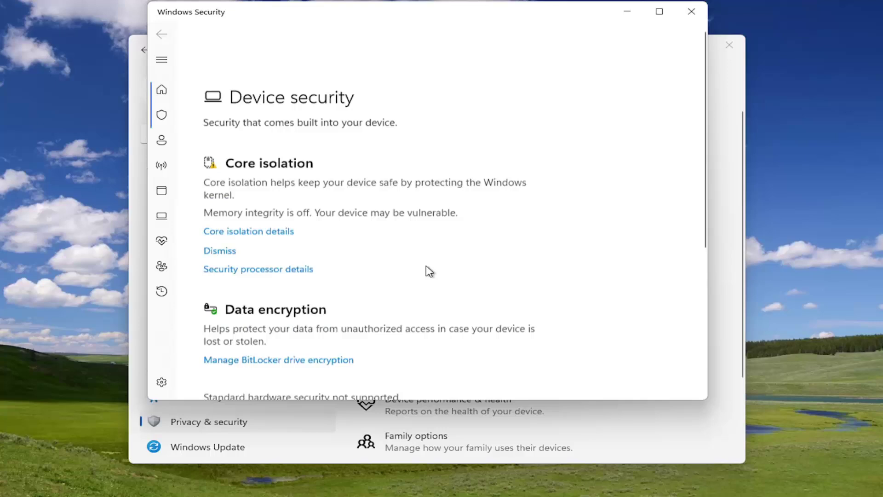
drag(467, 19, 479, 69)
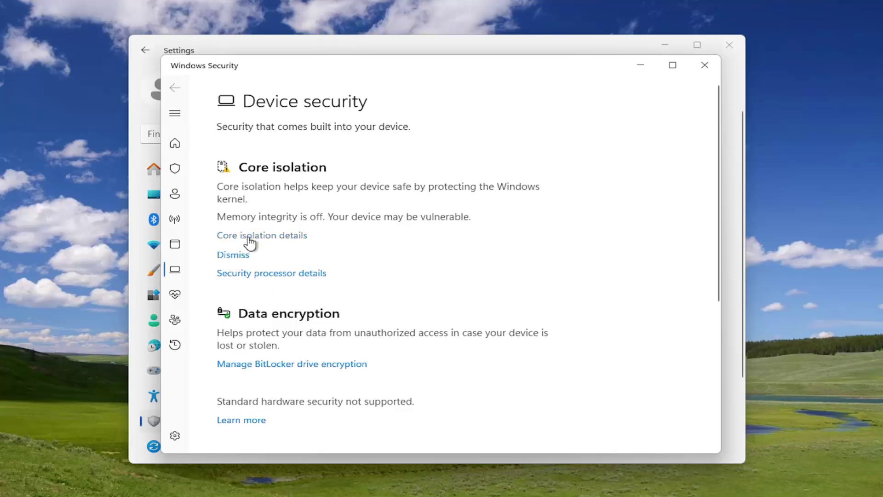
click(250, 240)
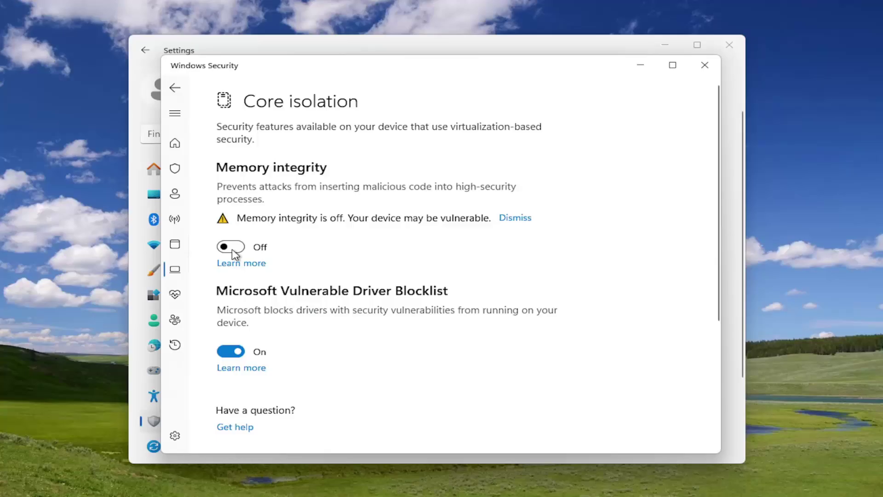
Switch Memory integrity on, approve the UAC prompt, then turn it back off
click(232, 252)
click(380, 363)
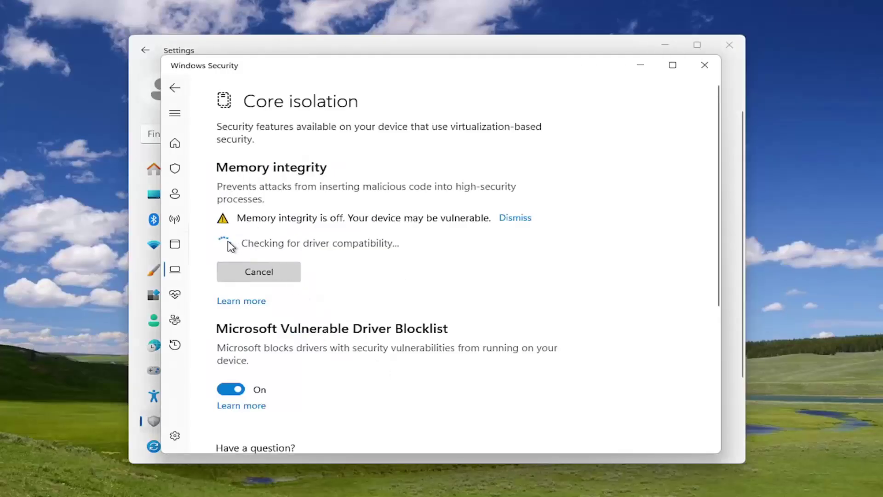
click(240, 259)
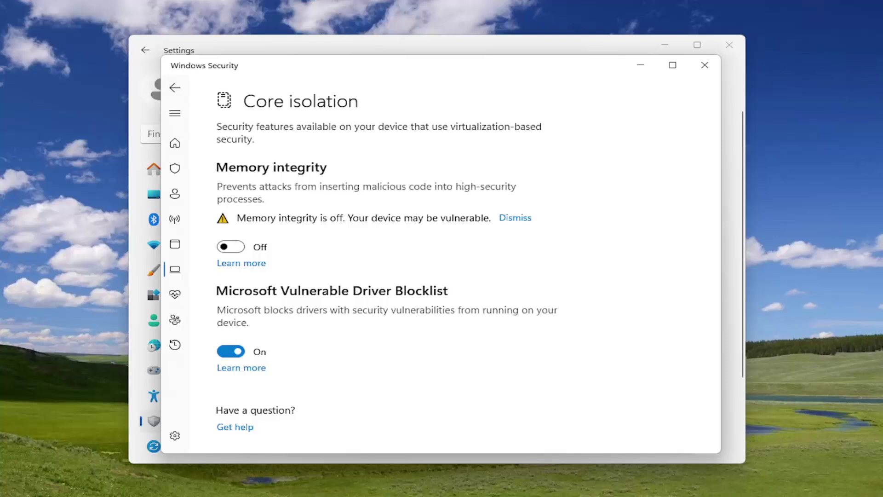
Close Windows Security and Settings, then run Registry Editor as administrator via a regedit search
click(706, 66)
click(722, 48)
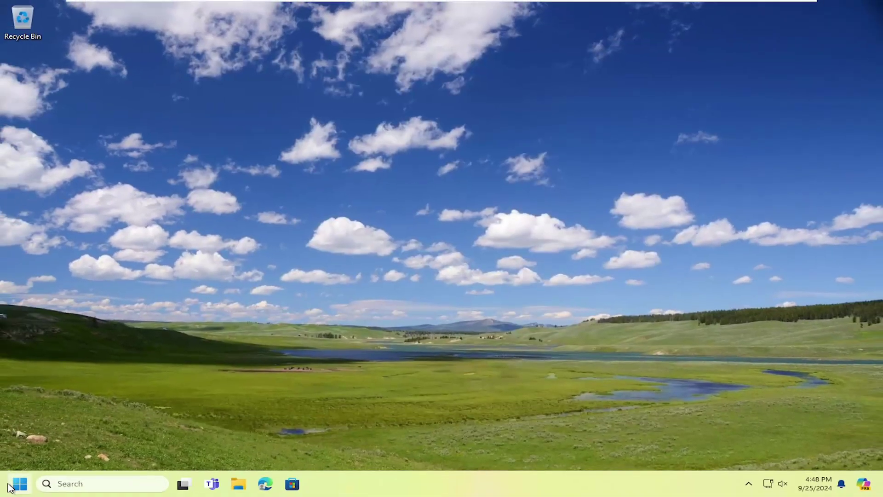
click(19, 485)
text(regedit)
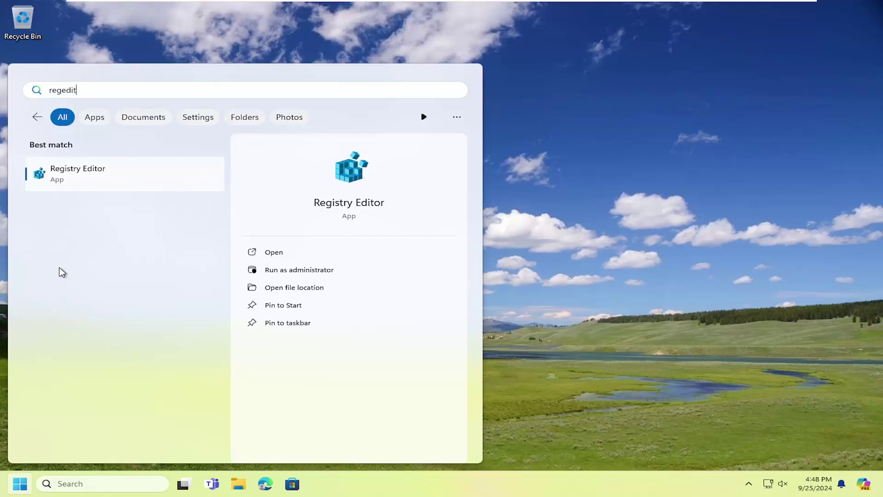
right_click(63, 171)
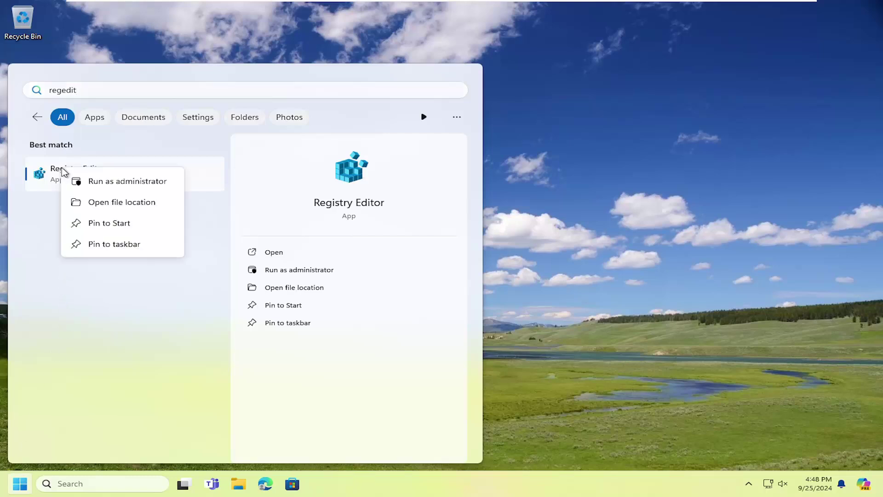
click(112, 182)
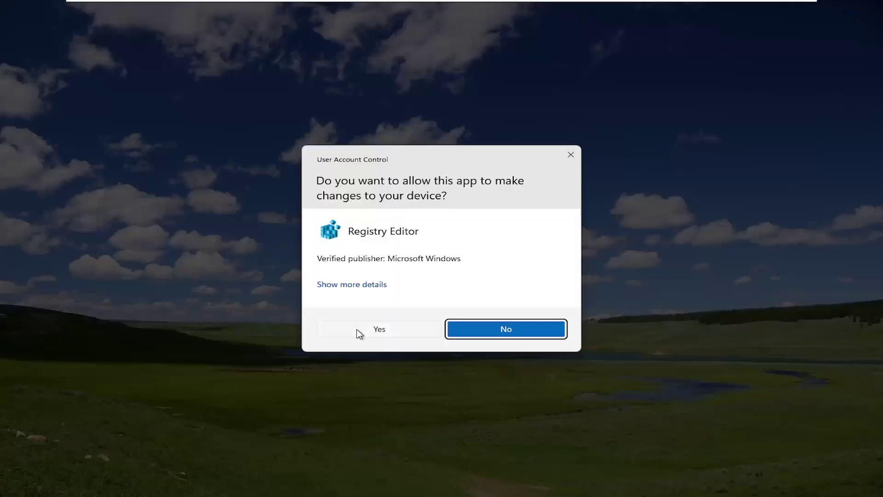
click(380, 330)
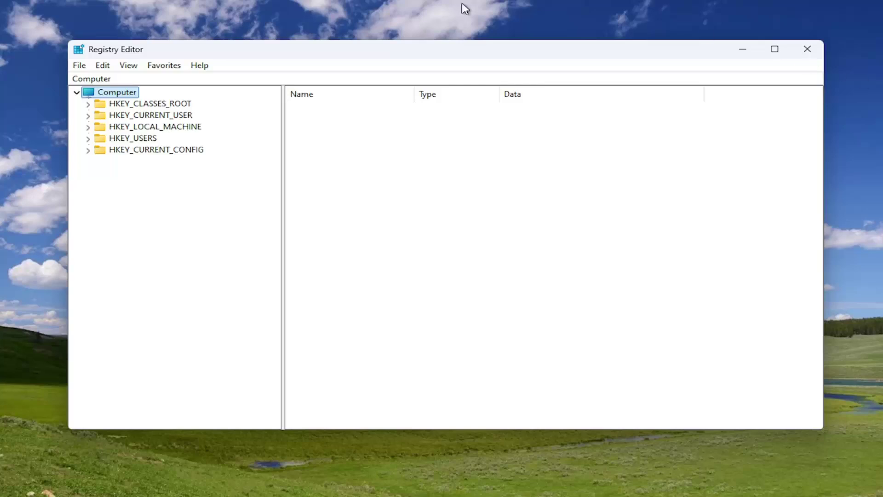
click(79, 70)
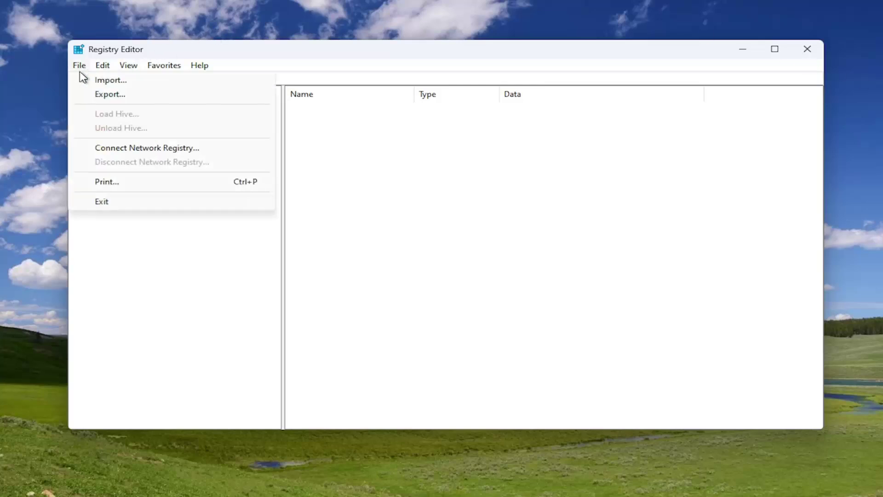
click(91, 96)
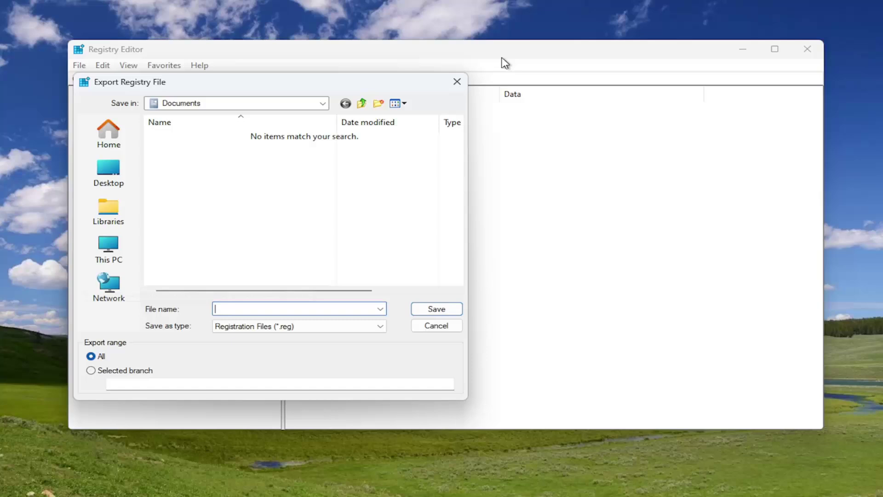
click(456, 82)
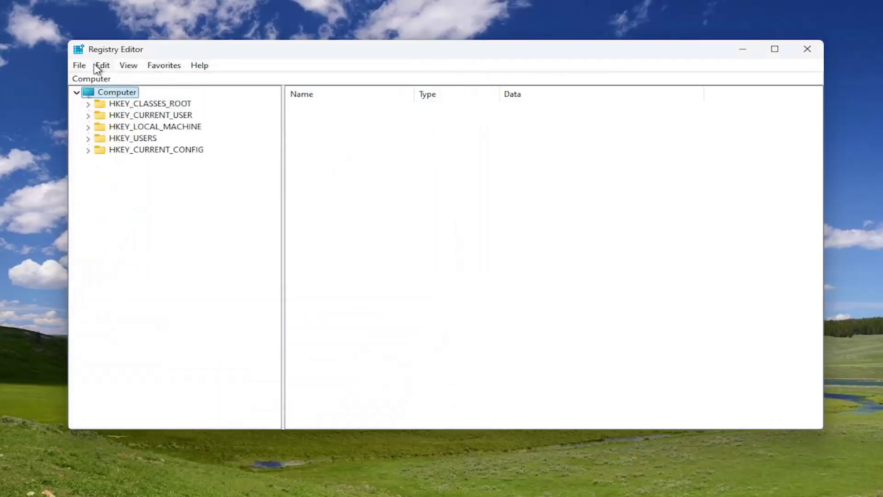
click(81, 67)
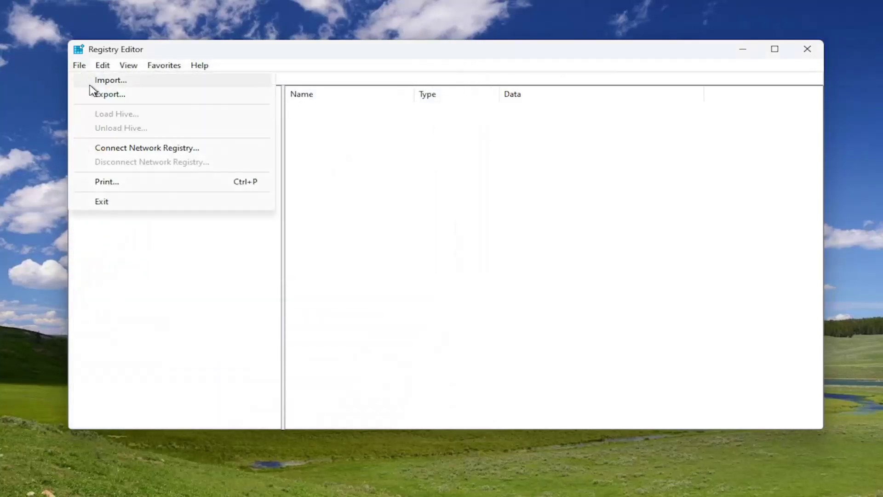
click(99, 80)
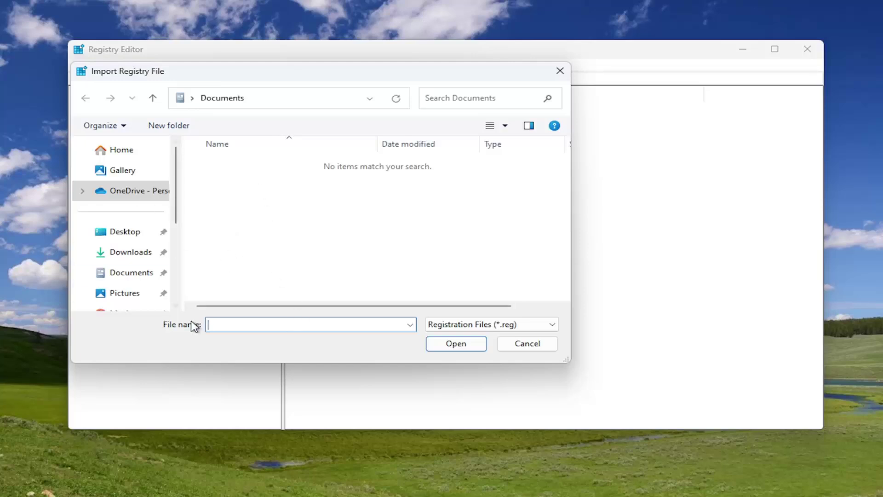
click(536, 345)
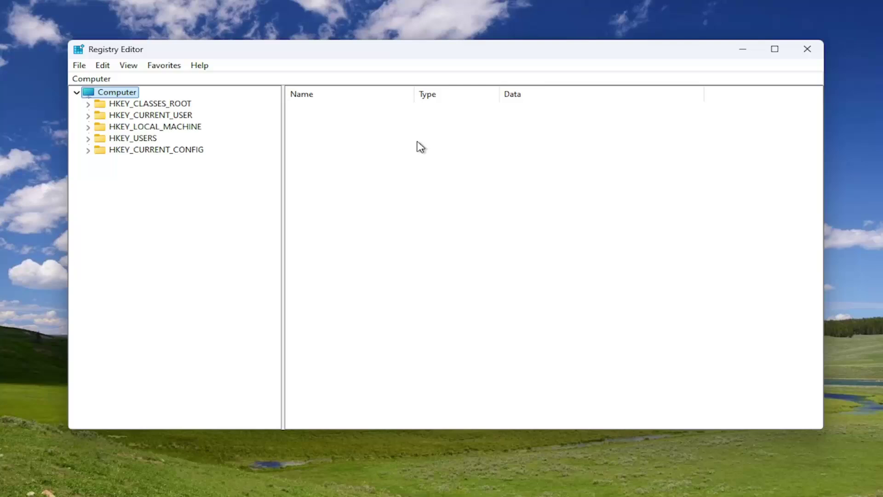
Expand HKEY_LOCAL_MACHINE\SYSTEM\CurrentControlSet\Control\CI and select its Config key
click(172, 132)
double_click(170, 130)
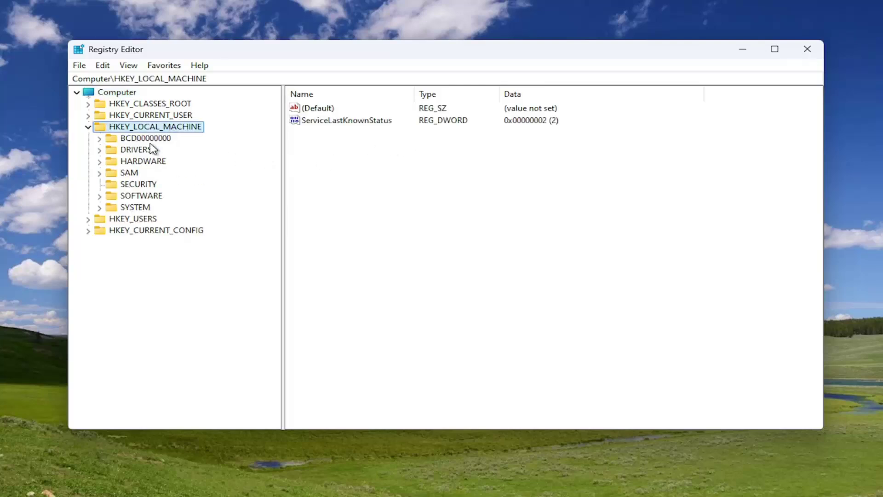
double_click(136, 198)
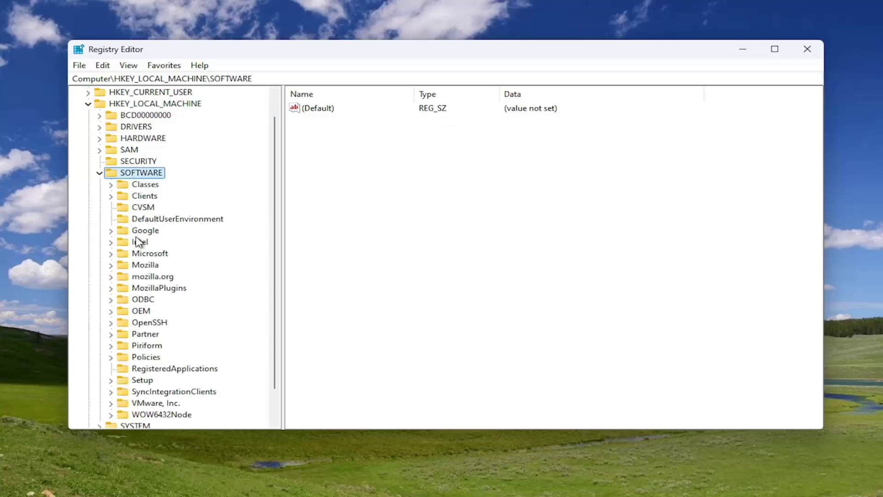
double_click(127, 174)
double_click(129, 208)
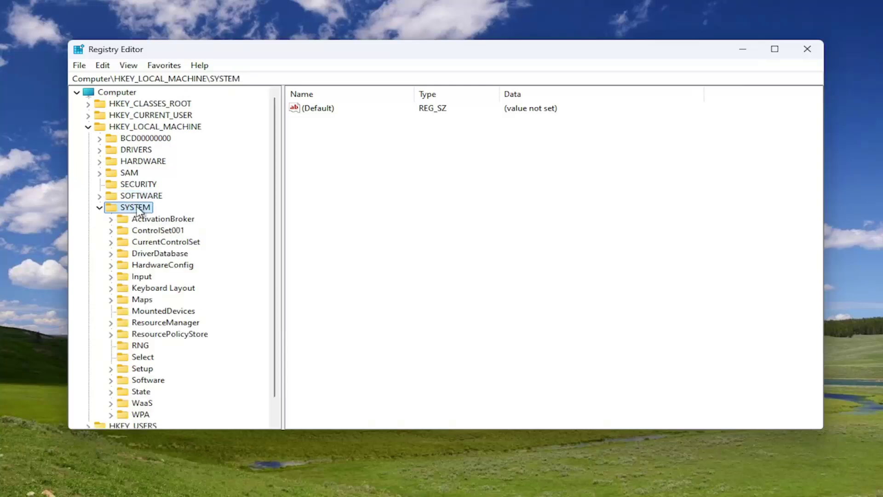
scroll(155, 275, down, 1)
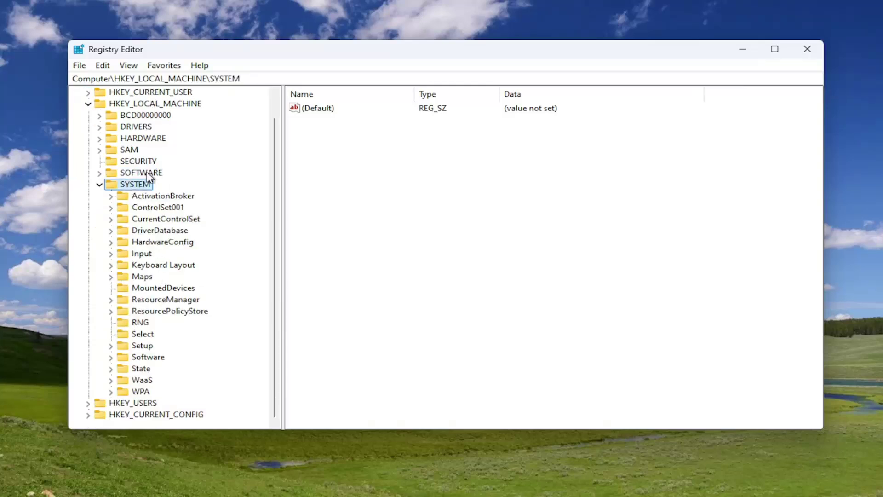
double_click(166, 220)
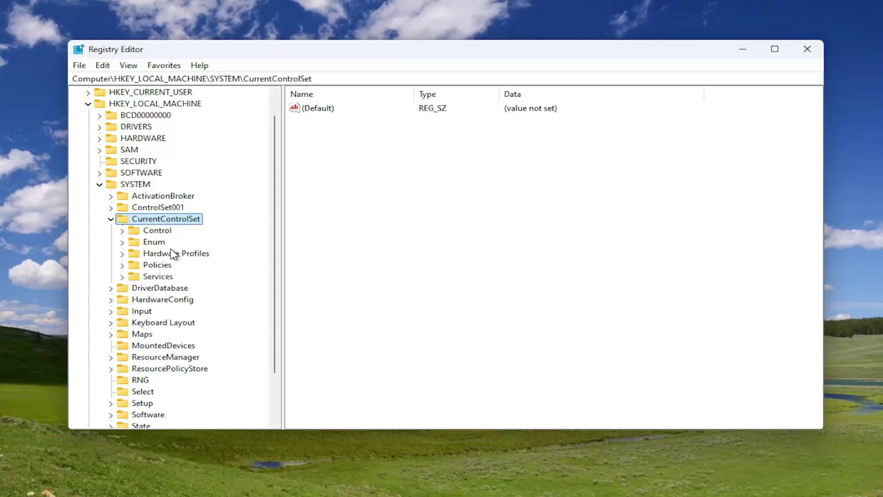
double_click(149, 231)
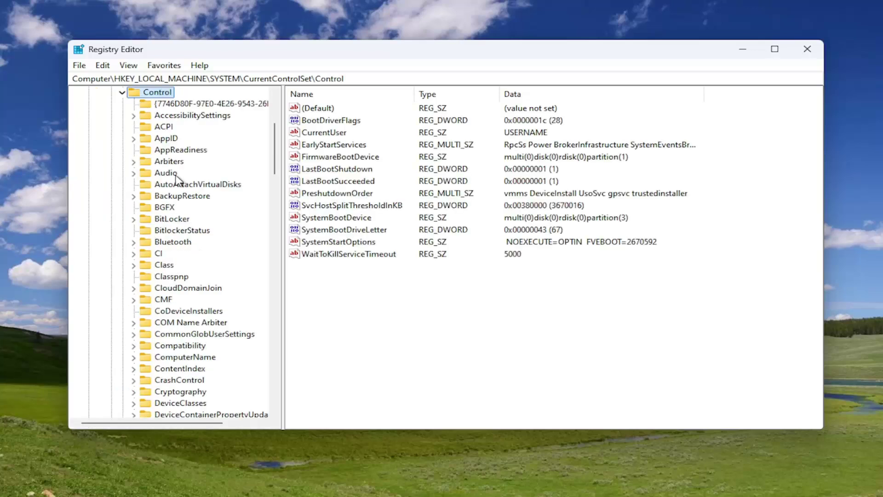
double_click(156, 254)
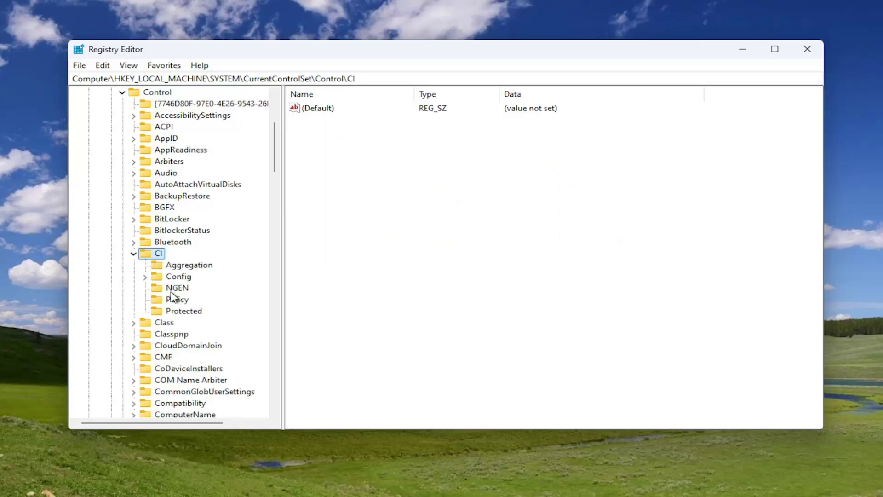
click(171, 269)
click(169, 280)
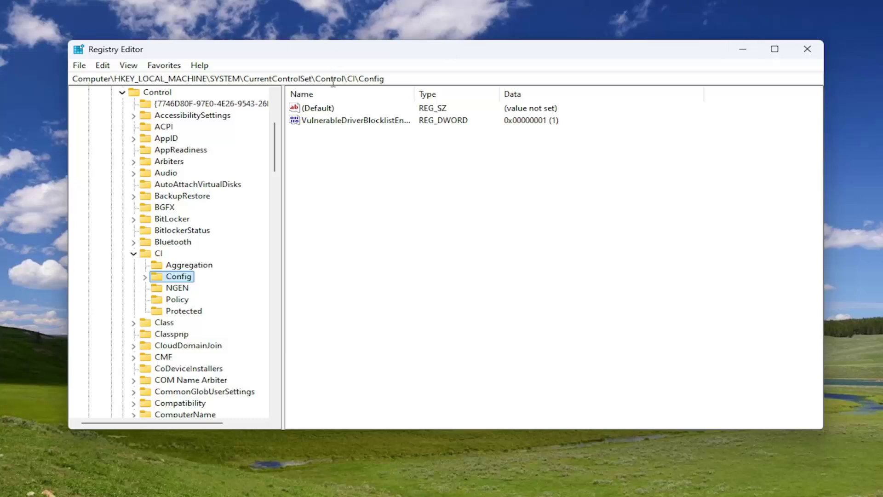
Widen the Name column and confirm VulnerableDriverBlocklistEnable value data is 1
drag(413, 95, 441, 95)
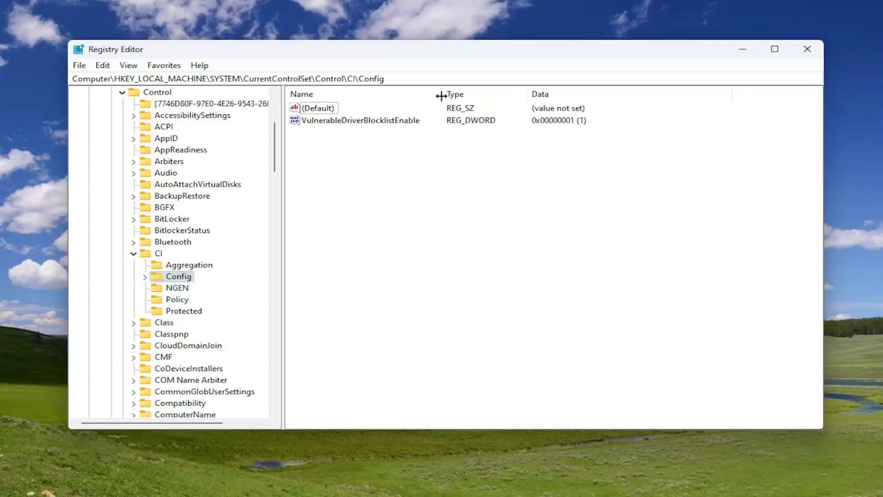
double_click(325, 124)
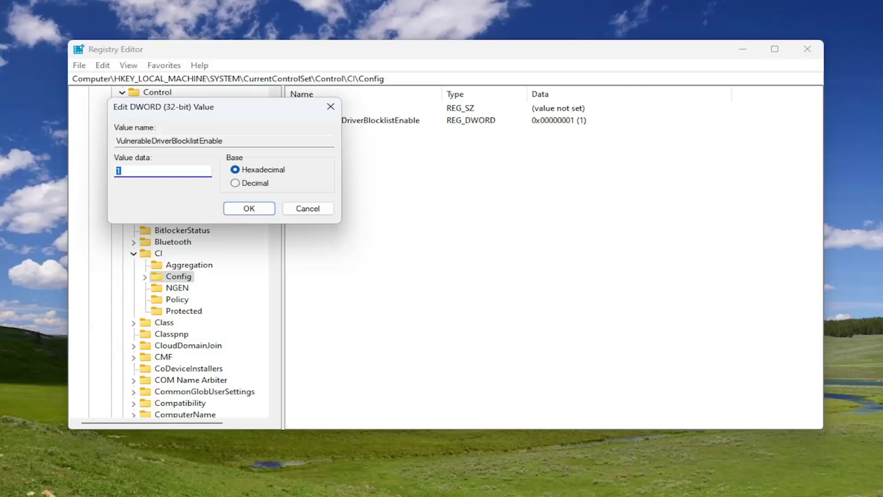
click(125, 172)
click(257, 209)
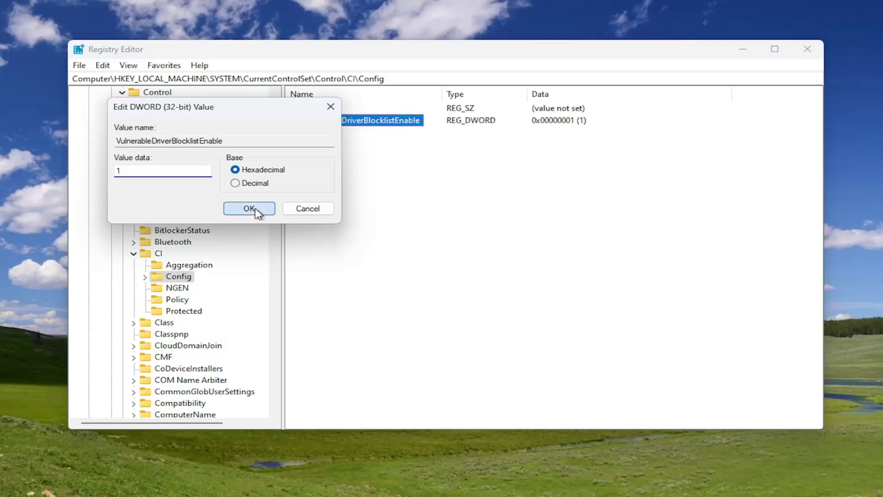
Collapse CI, Control, CurrentControlSet, SYSTEM and HKEY_LOCAL_MACHINE back to the root hives
double_click(159, 253)
scroll(213, 160, up, 5)
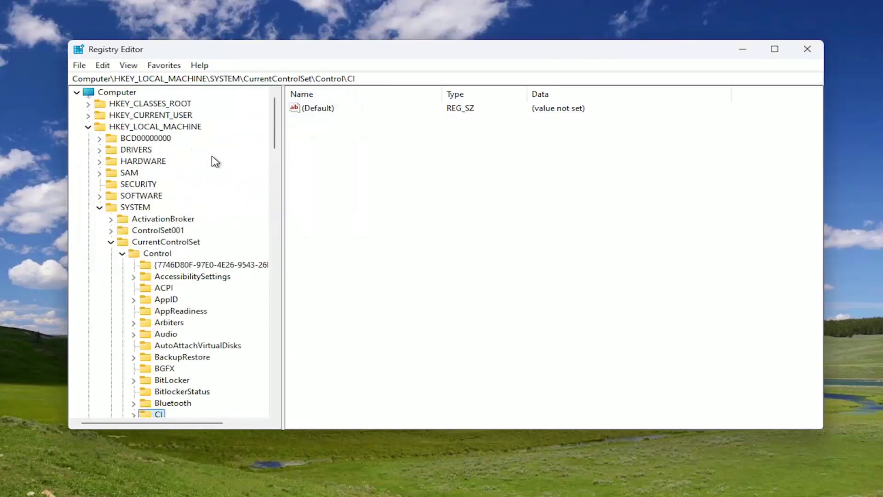
double_click(138, 253)
double_click(138, 242)
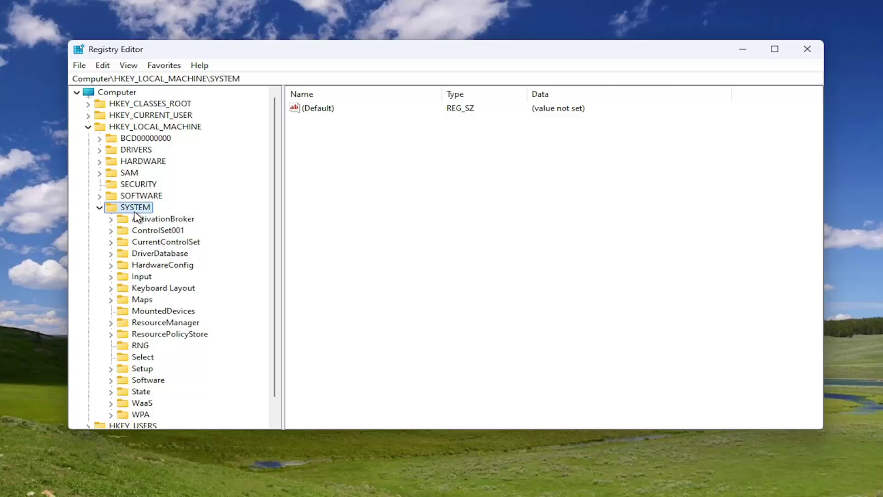
double_click(135, 208)
double_click(131, 127)
Close Registry Editor and show the Start button's Shut down or sign out options
click(118, 93)
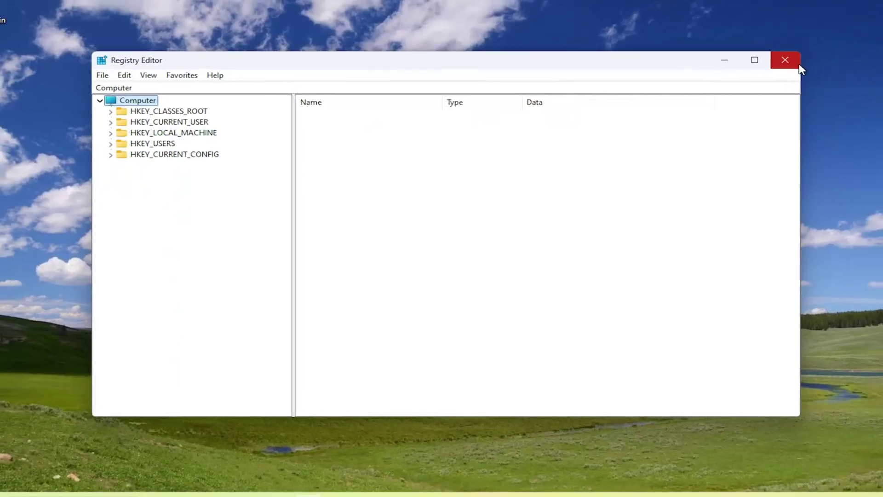
click(798, 64)
right_click(19, 484)
mouse_move(85, 435)
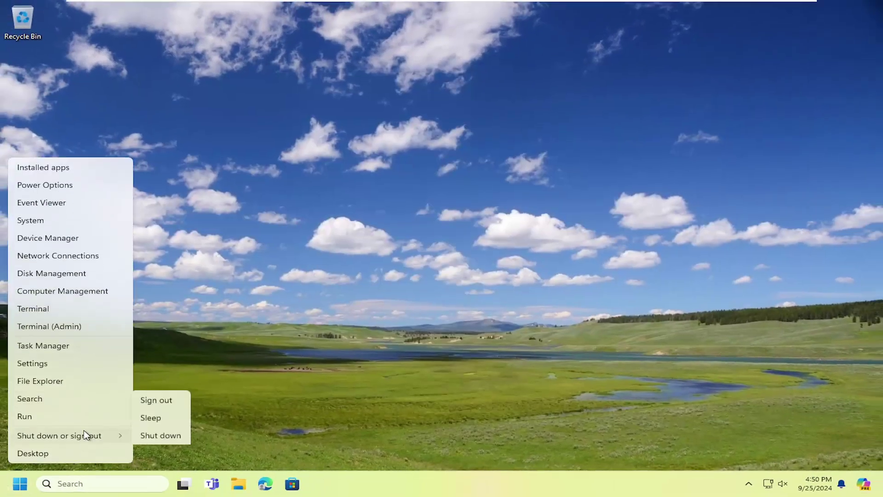